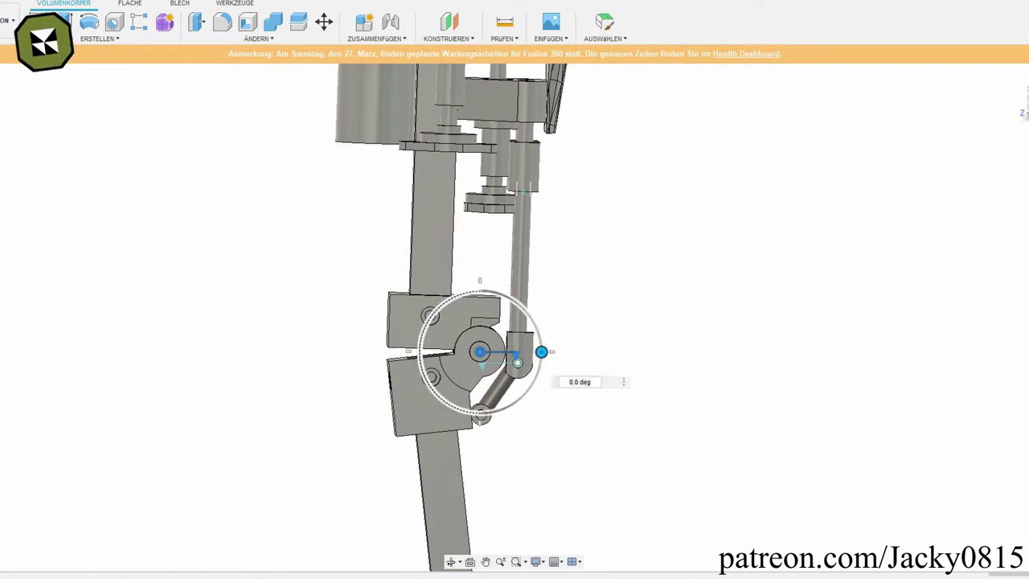
# Swing the lower leg about the knee, return it straight, then bend it to -20 and -60 deg.
pyautogui.moveTo(541, 351)
pyautogui.mouseDown()
pyautogui.moveTo(523, 308)
pyautogui.moveTo(498, 290)
pyautogui.moveTo(436, 306)
pyautogui.moveTo(484, 287)
pyautogui.moveTo(514, 299)
pyautogui.moveTo(535, 321)
pyautogui.moveTo(542, 359)
pyautogui.moveTo(515, 301)
pyautogui.moveTo(479, 288)
pyautogui.moveTo(436, 308)
pyautogui.mouseUp()
pyautogui.press('Escape')
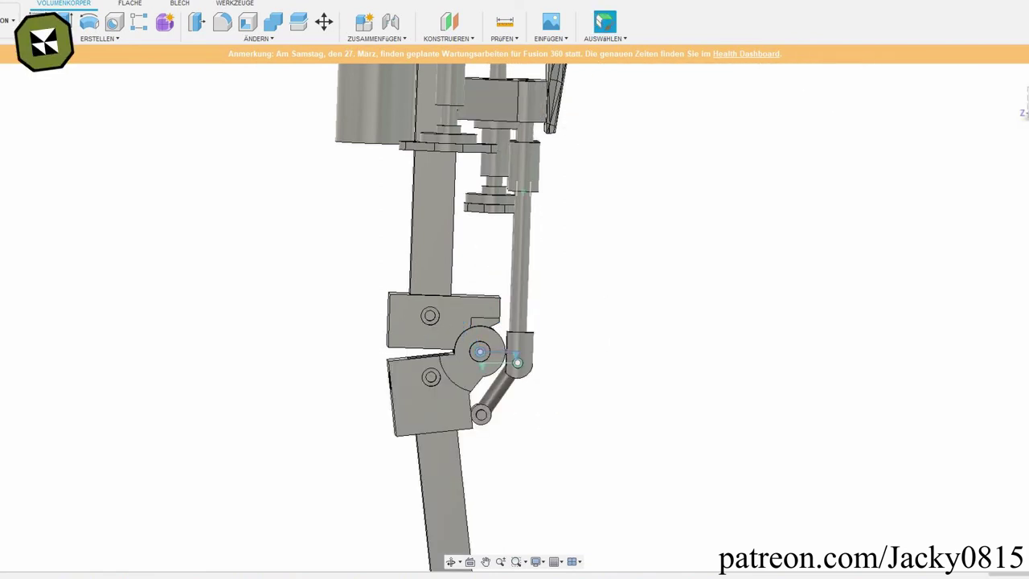
pyautogui.moveTo(450, 321); pyautogui.dragTo(528, 470, button='middle')
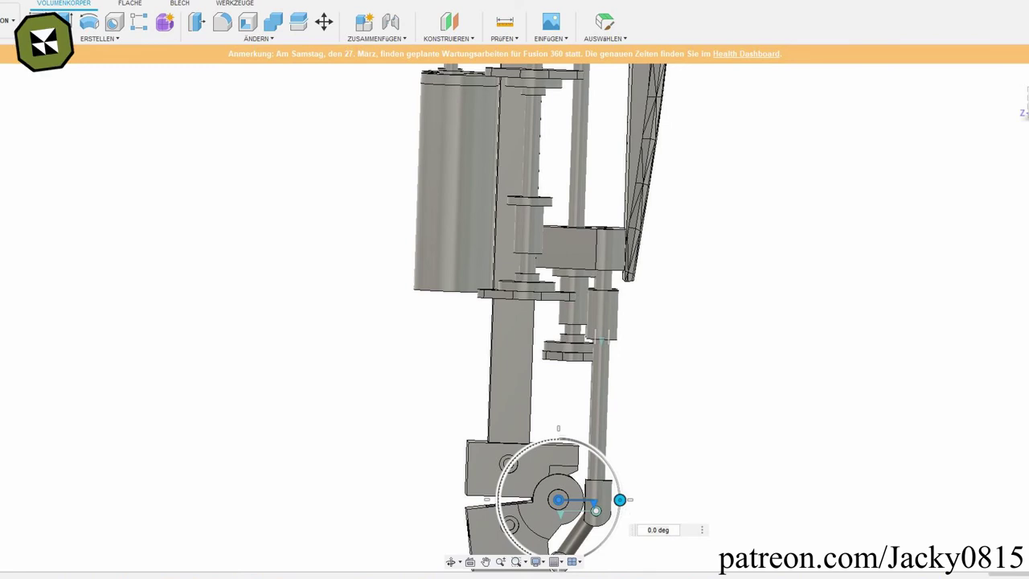
pyautogui.moveTo(619, 499); pyautogui.dragTo(617, 484)
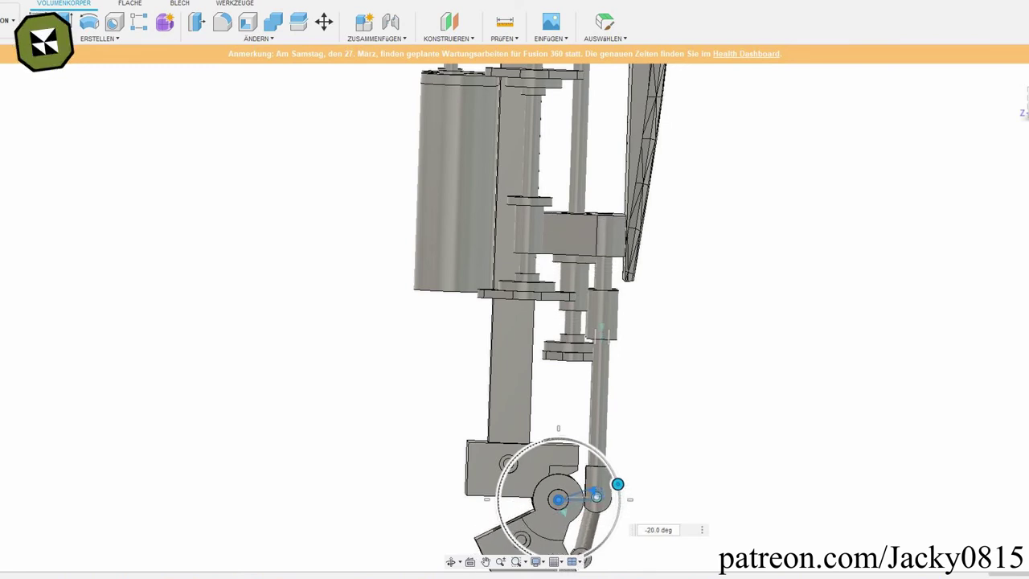
pyautogui.moveTo(617, 484)
pyautogui.mouseDown()
pyautogui.moveTo(574, 436)
pyautogui.moveTo(515, 456)
pyautogui.moveTo(619, 499)
pyautogui.moveTo(590, 445)
pyautogui.moveTo(554, 431)
pyautogui.moveTo(510, 459)
pyautogui.moveTo(563, 433)
pyautogui.moveTo(612, 469)
pyautogui.moveTo(619, 495)
pyautogui.mouseUp()
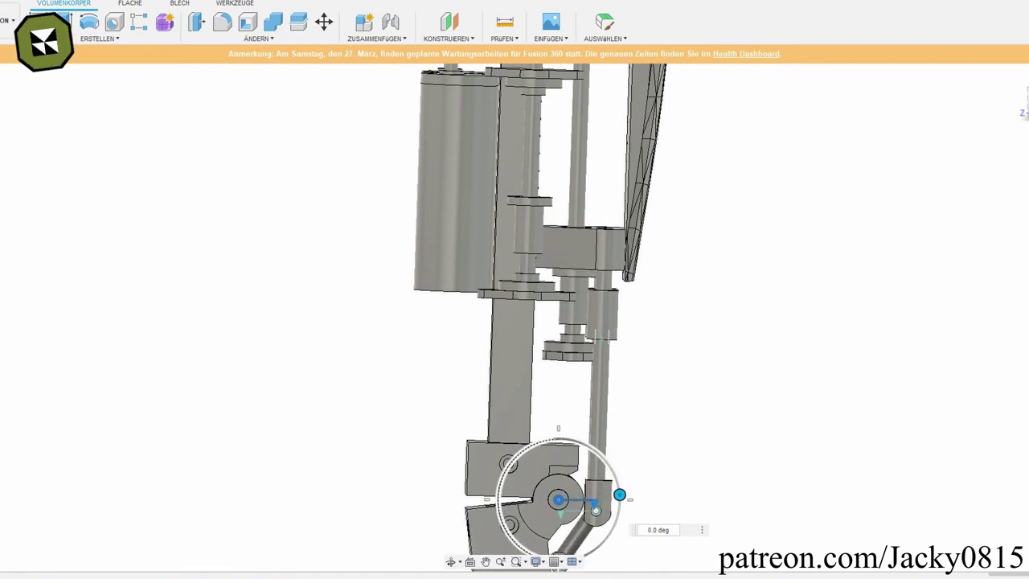